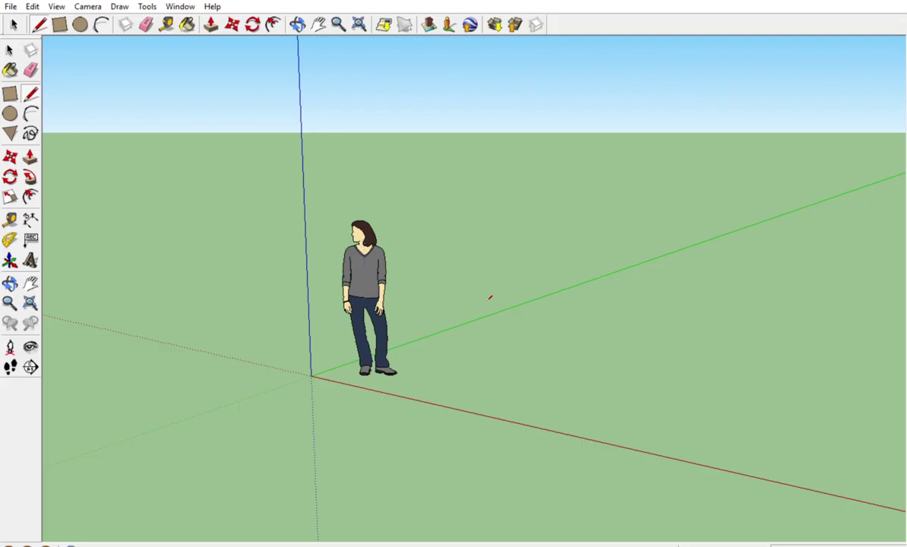
Select the standing person figure with the Select tool
{"action": "key", "text": "space"}
{"action": "left_click", "coordinate": [365, 288]}
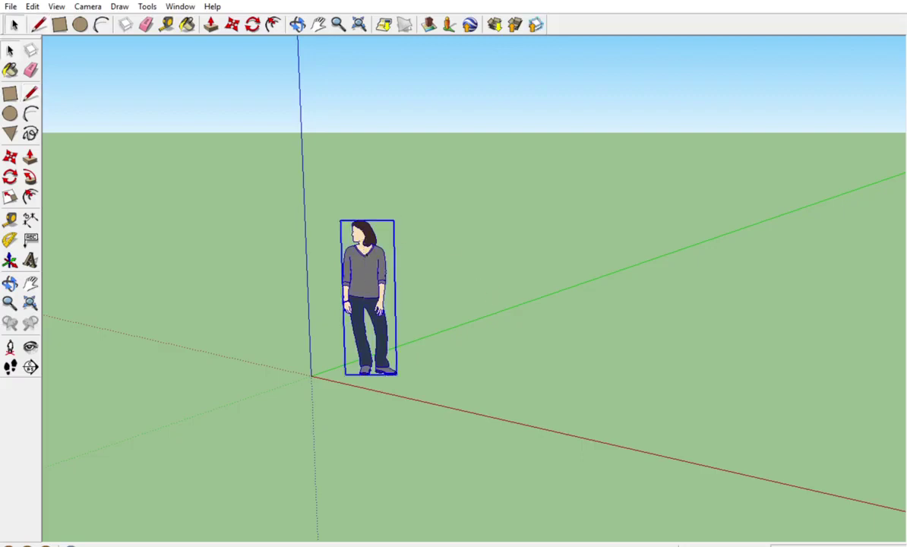
Delete the person figure and draw a rectangle starting at the origin
{"action": "key", "text": "Delete"}
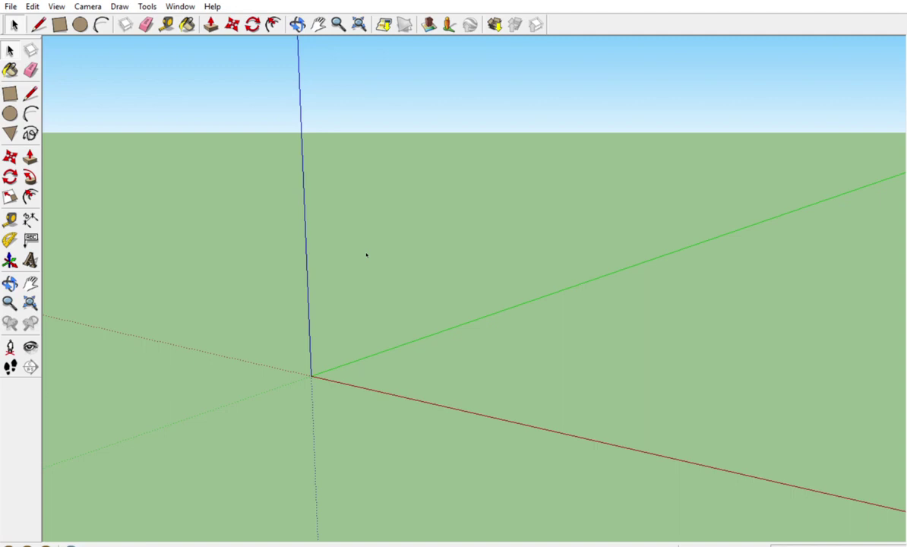
{"action": "left_click", "coordinate": [10, 93]}
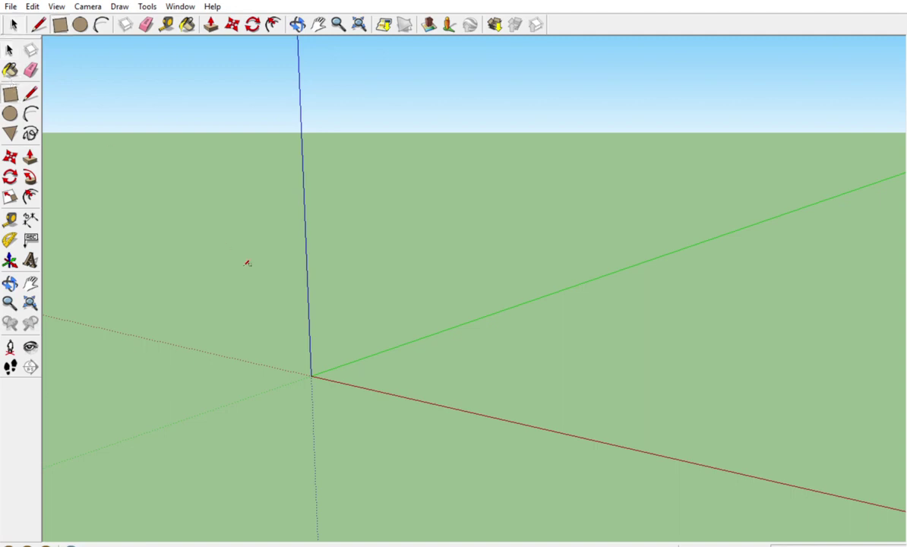
{"action": "left_click", "coordinate": [312, 373]}
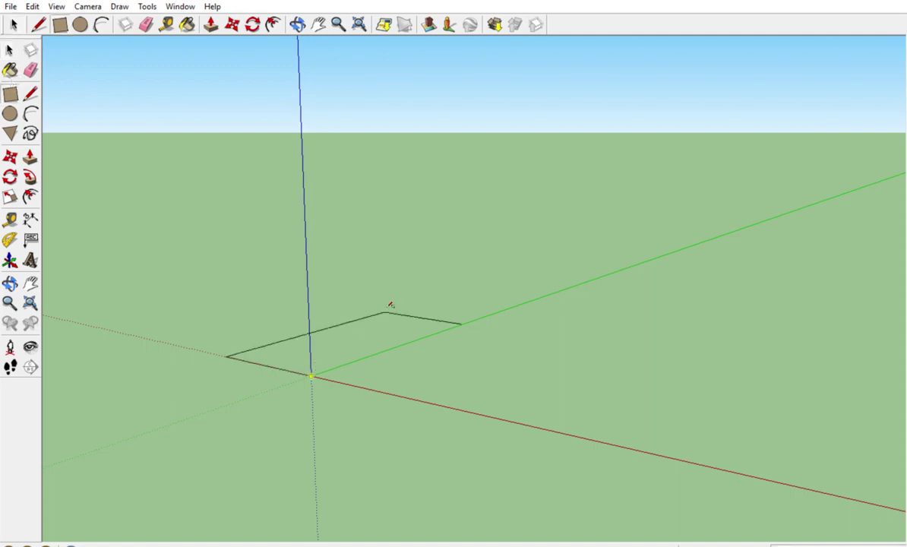
{"action": "left_click", "coordinate": [486, 365]}
Pull the rectangle up into a low box and view it from above
{"action": "key", "text": "p"}
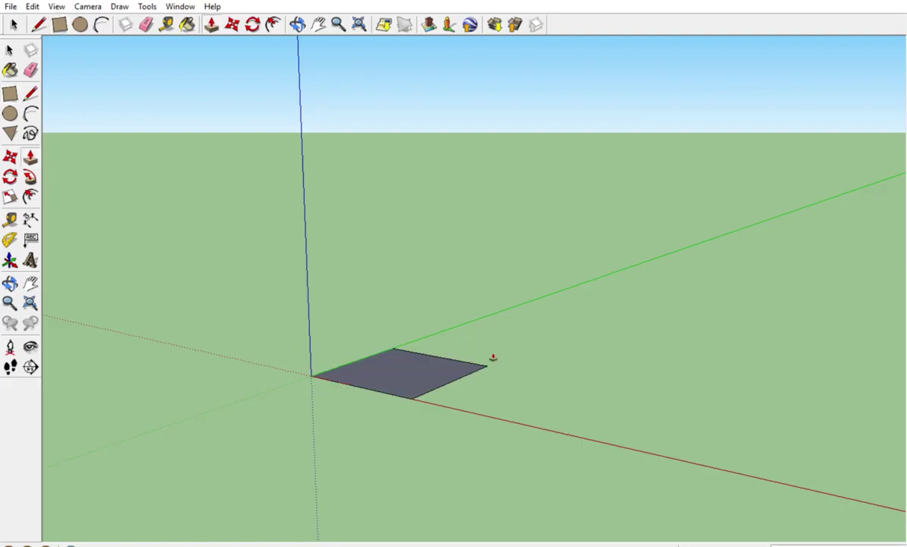
{"action": "left_click_drag", "start_coordinate": [446, 363], "coordinate": [443, 341]}
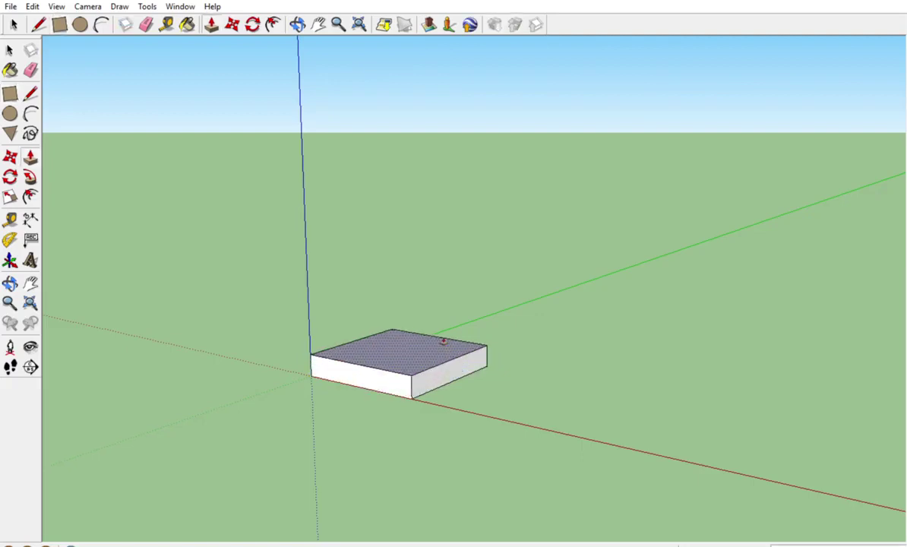
{"action": "mouse_move", "coordinate": [369, 348]}
{"action": "middle_mouse_down"}
{"action": "mouse_move", "coordinate": [430, 508]}
{"action": "mouse_move", "coordinate": [429, 387]}
{"action": "middle_mouse_up"}
Draw an arc from the box's top edge to its top-right corner
{"action": "scroll", "coordinate": [429, 387], "scroll_direction": "up", "scroll_amount": 3}
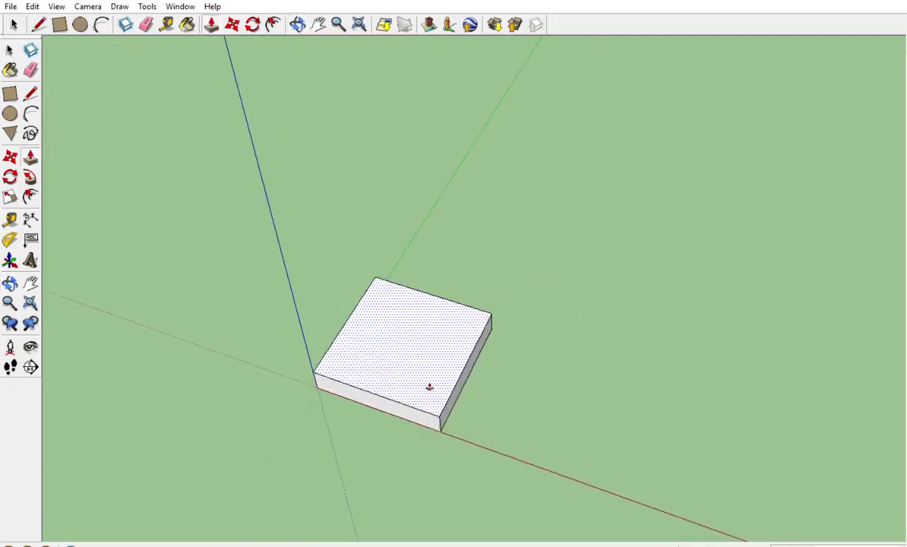
{"action": "left_click", "coordinate": [352, 272]}
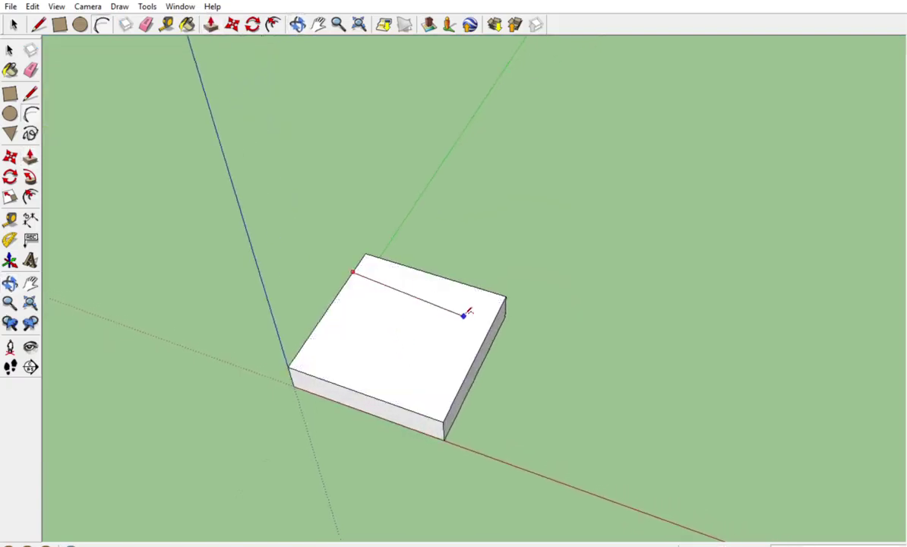
{"action": "left_click", "coordinate": [494, 316]}
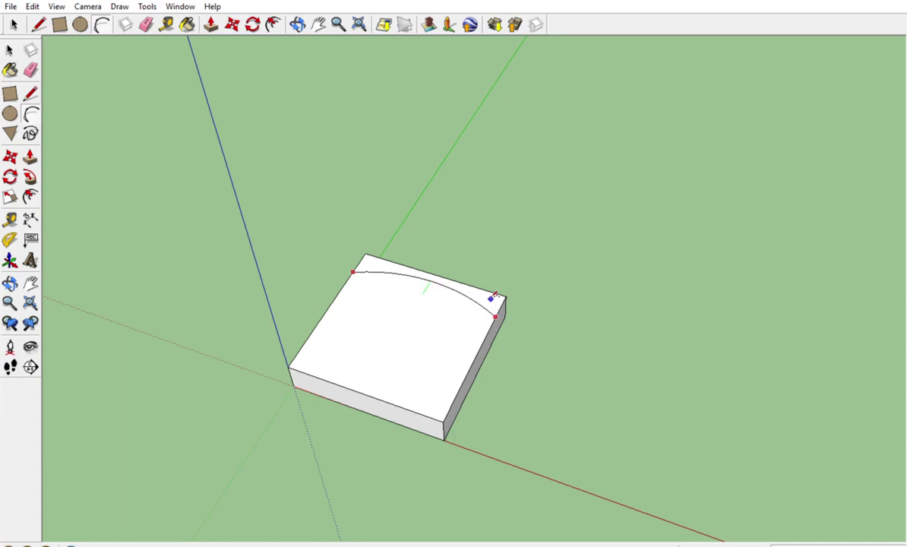
{"action": "left_click", "coordinate": [491, 296]}
{"action": "middle_click_drag", "start_coordinate": [491, 296], "coordinate": [366, 220]}
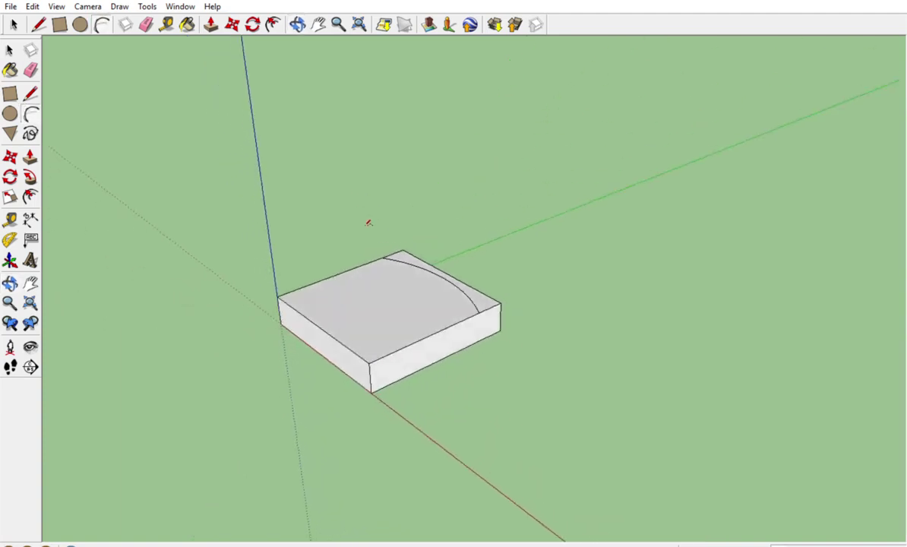
Push the corner piece outside the arc down through the box to cut it away
{"action": "left_click", "coordinate": [486, 296]}
{"action": "left_click", "coordinate": [492, 330]}
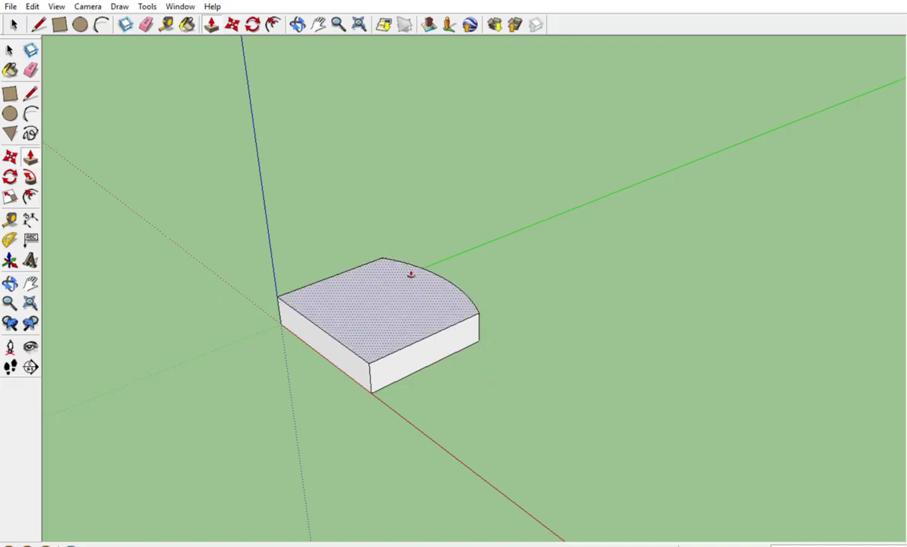
{"action": "middle_click_drag", "start_coordinate": [411, 271], "coordinate": [423, 343]}
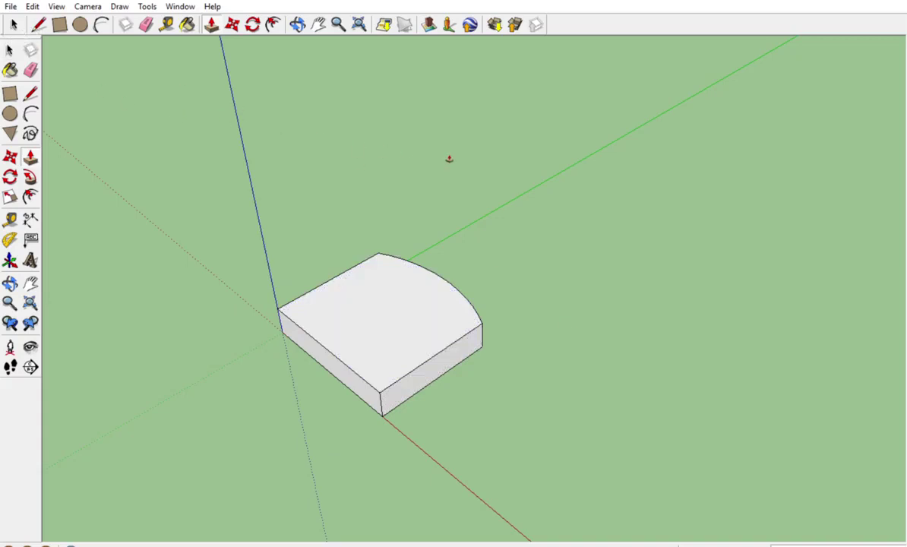
Select the rounded top face and check the slab from the side
{"action": "key", "text": "space"}
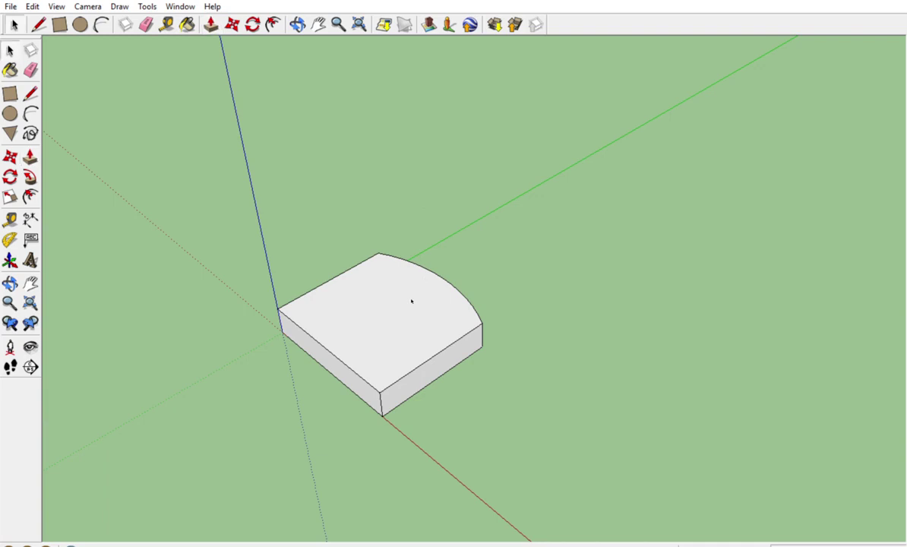
{"action": "left_click", "coordinate": [410, 302]}
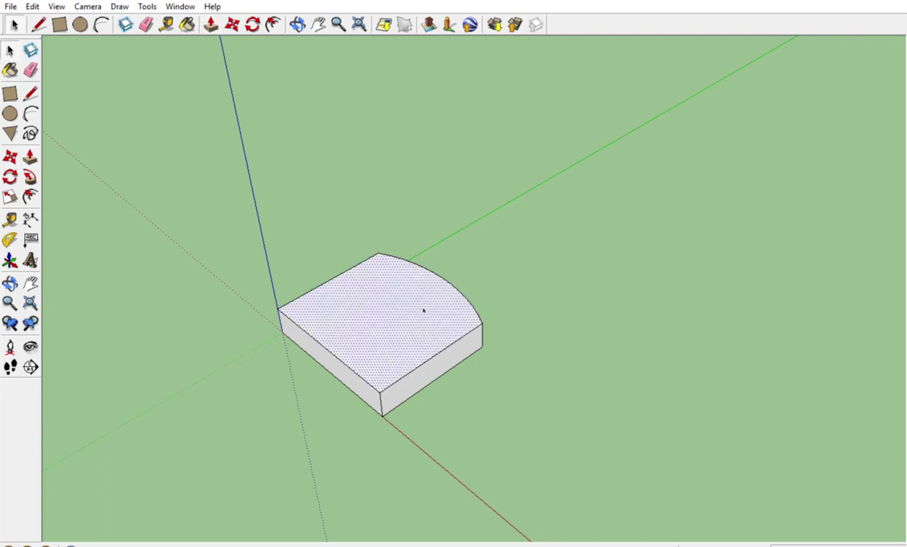
{"action": "left_click", "coordinate": [524, 302]}
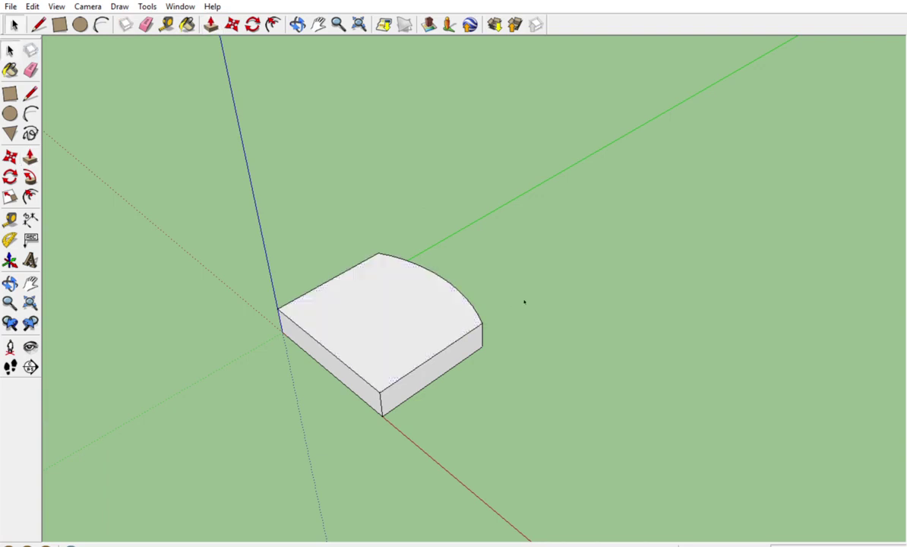
{"action": "left_click", "coordinate": [392, 298]}
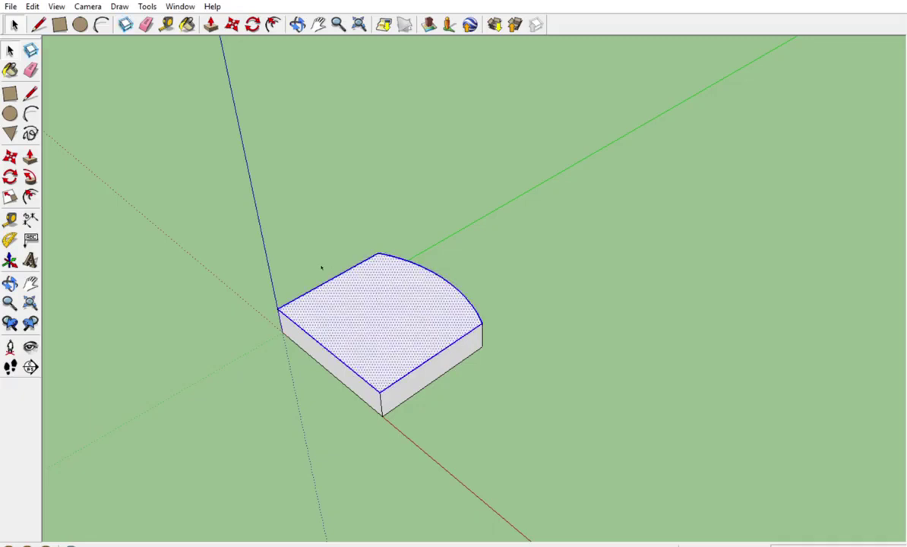
{"action": "middle_click_drag", "start_coordinate": [343, 340], "coordinate": [506, 345]}
Triple-click the slab to select all its faces and edges
{"action": "left_click", "coordinate": [505, 343]}
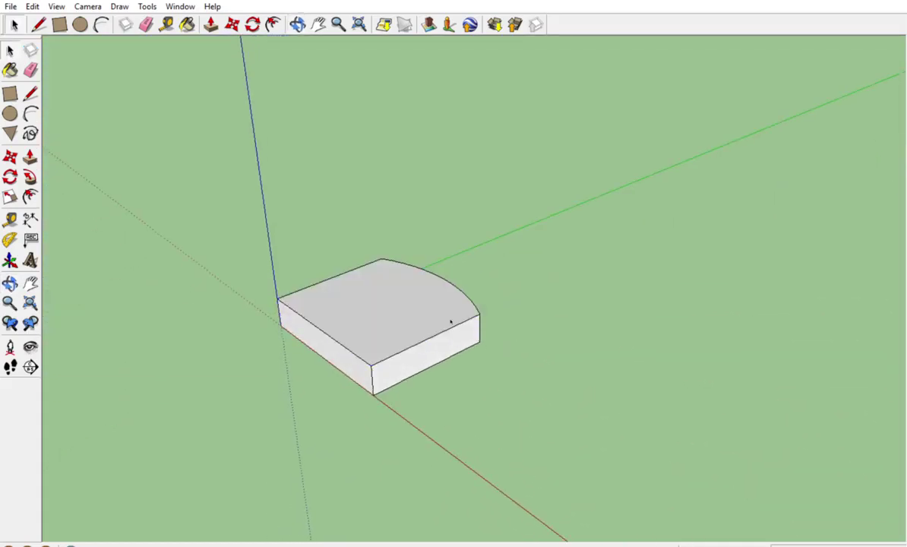
{"action": "triple_click", "coordinate": [427, 310]}
{"action": "middle_click_drag", "start_coordinate": [416, 328], "coordinate": [466, 330]}
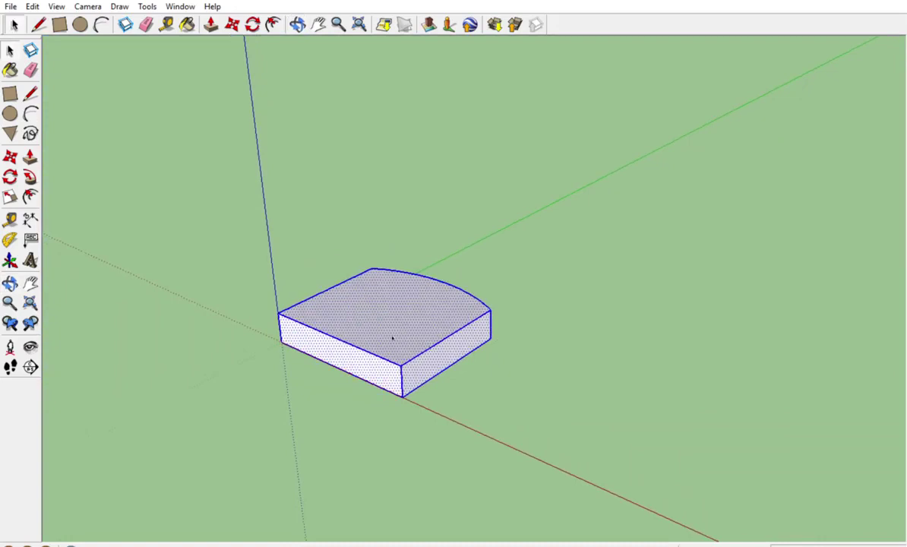
{"action": "left_click", "coordinate": [409, 322]}
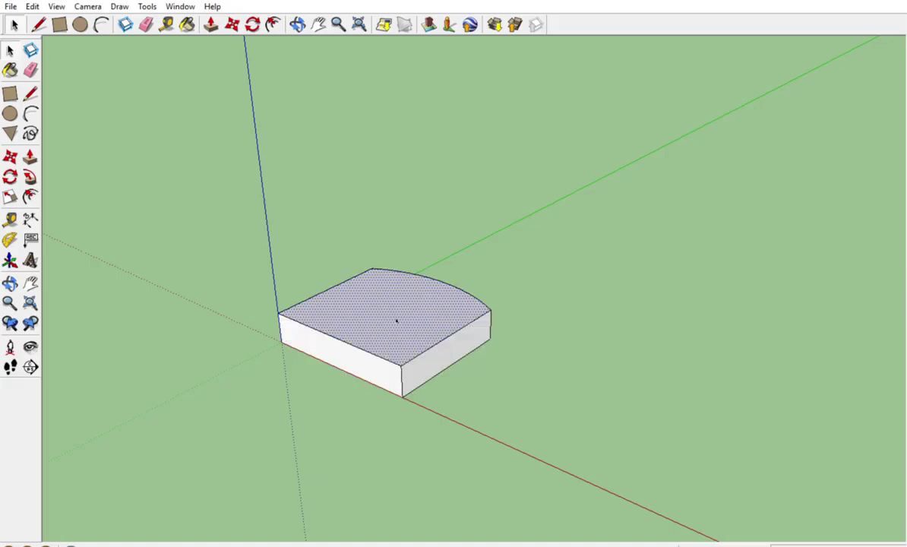
{"action": "left_click", "coordinate": [501, 397]}
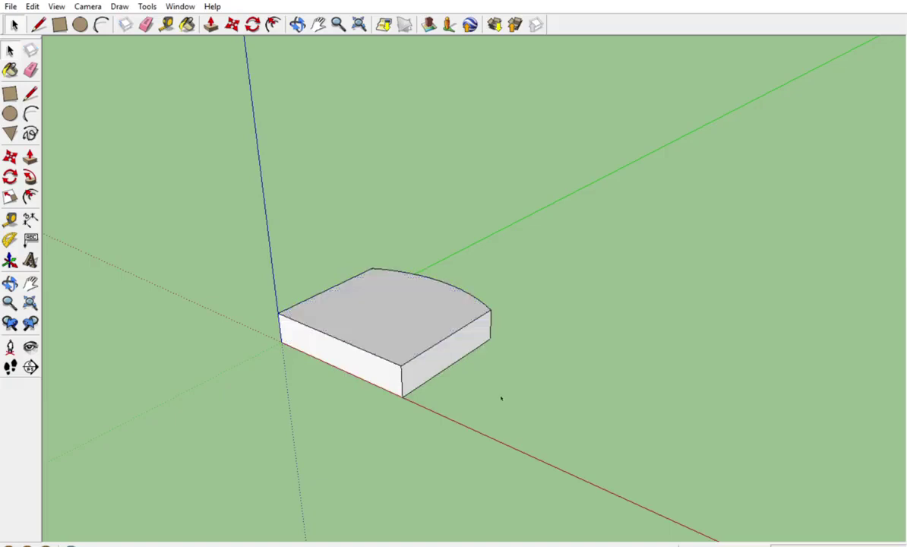
{"action": "triple_click", "coordinate": [414, 309]}
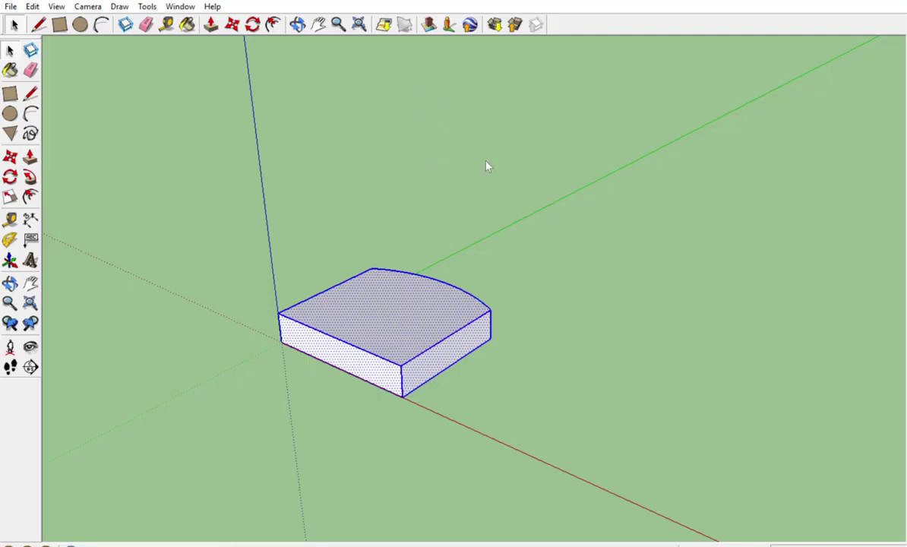
Group the selected slab geometry with Ctrl+G
{"action": "key", "text": "g"}
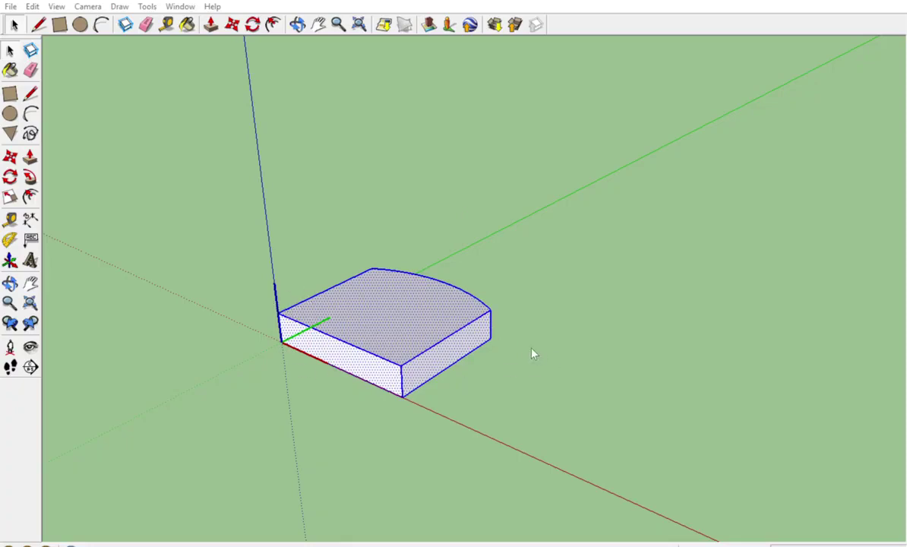
{"action": "key", "text": "ctrl+g"}
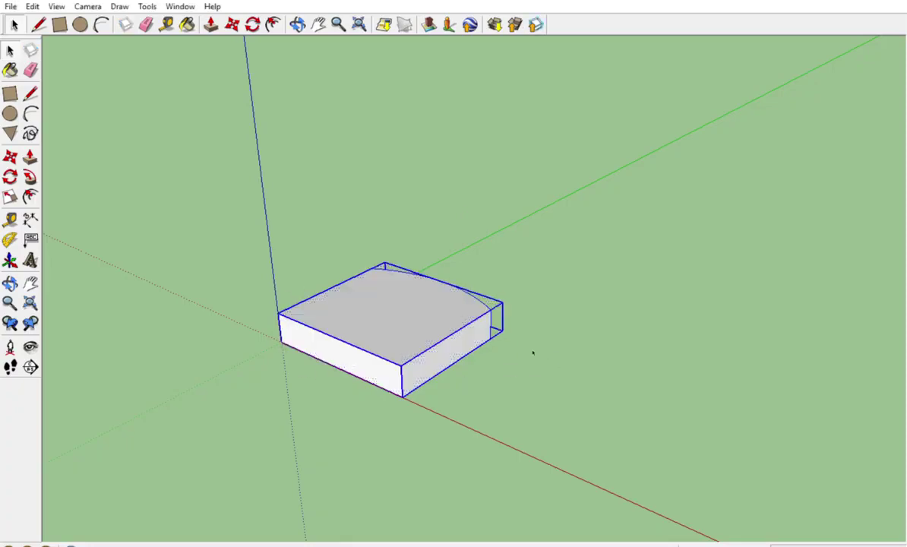
{"action": "middle_click_drag", "start_coordinate": [510, 343], "coordinate": [428, 317]}
{"action": "left_click", "coordinate": [31, 156]}
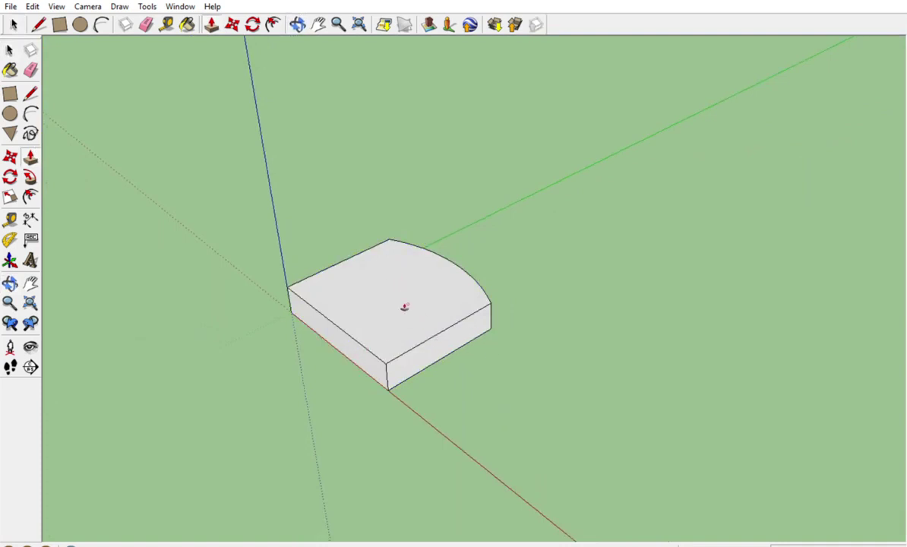
{"action": "key", "text": "space"}
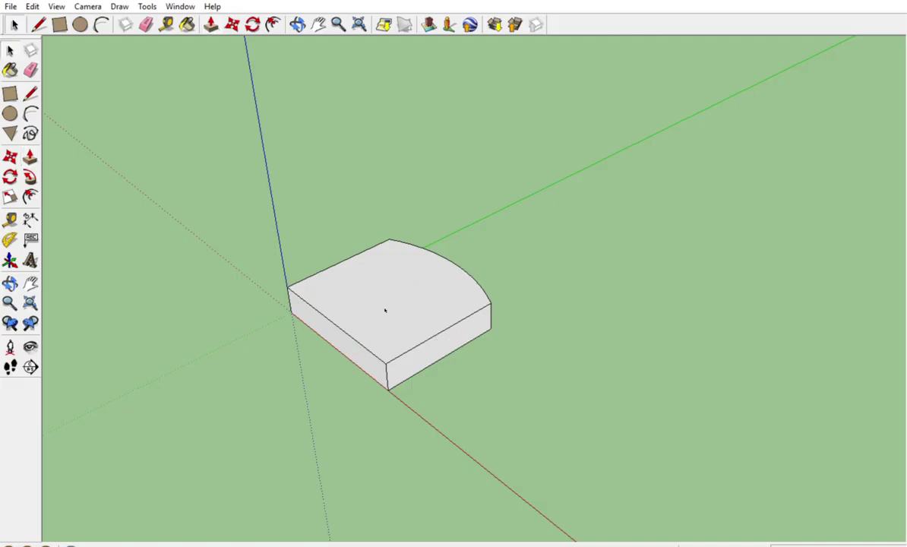
{"action": "left_click", "coordinate": [393, 303]}
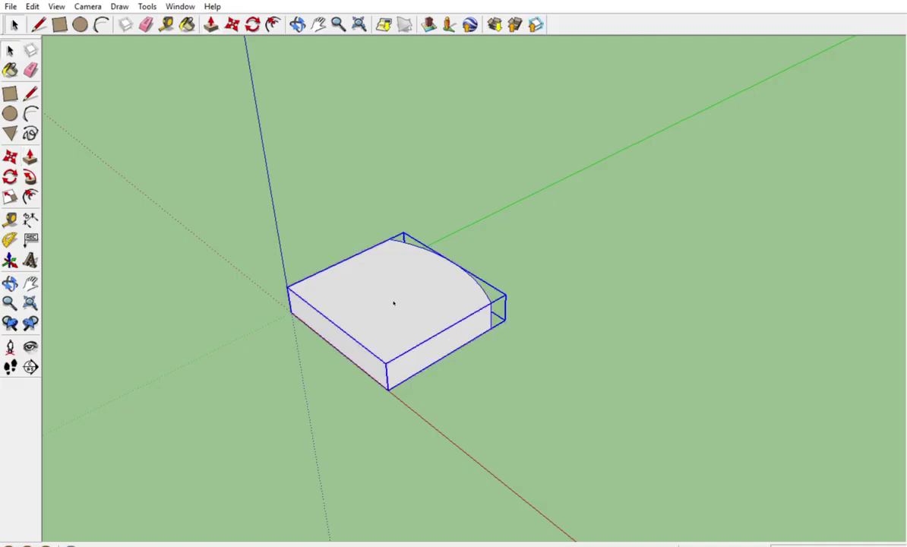
{"action": "left_click", "coordinate": [463, 364]}
{"action": "left_click", "coordinate": [433, 304]}
{"action": "left_click", "coordinate": [487, 375]}
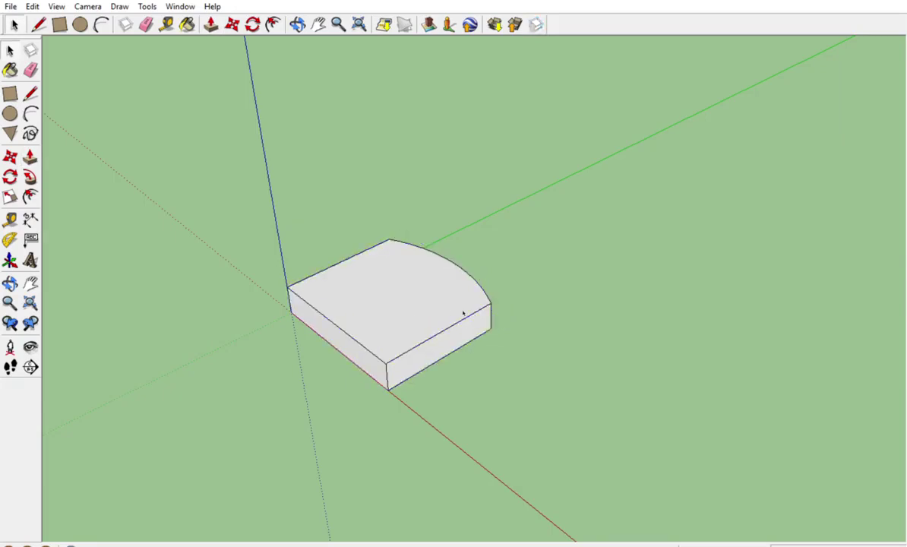
{"action": "left_click", "coordinate": [421, 303]}
Inside the slab group, push the top face down, undo it, and close the group
{"action": "double_click", "coordinate": [421, 304]}
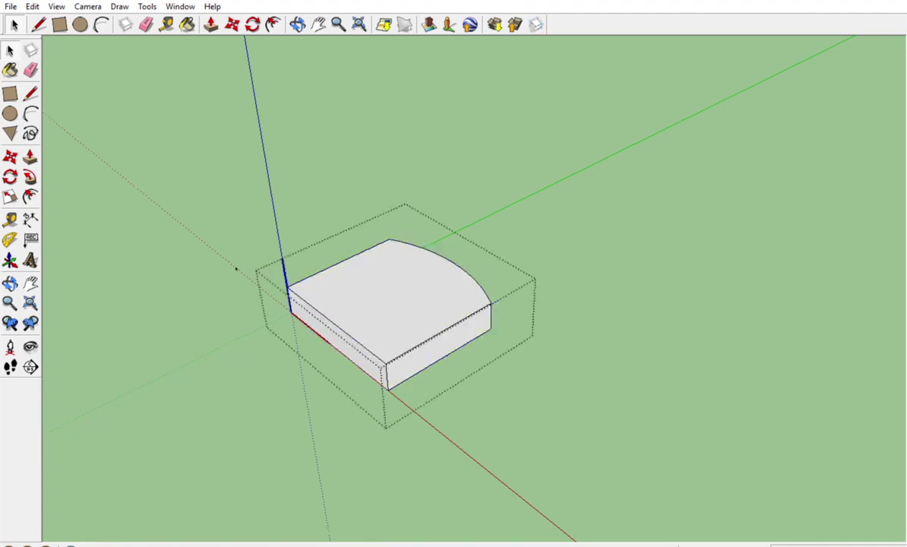
{"action": "key", "text": "p"}
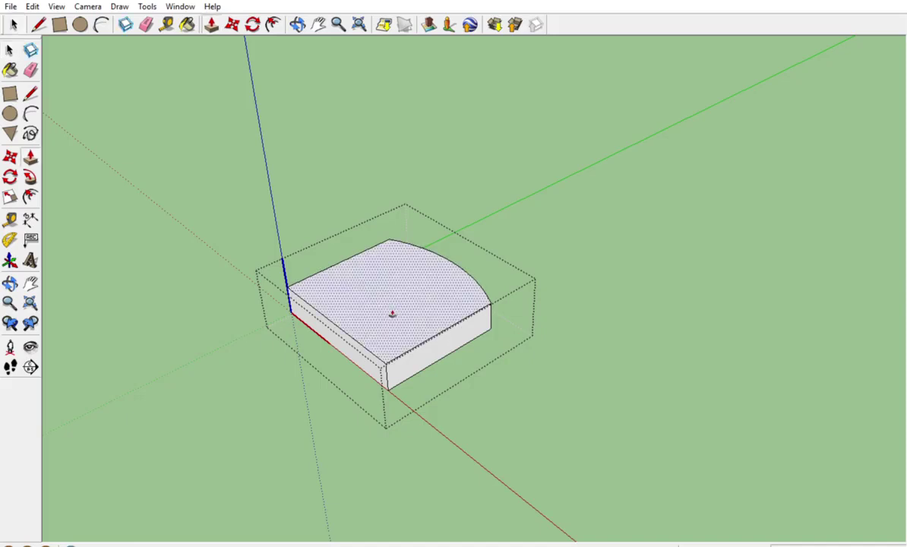
{"action": "mouse_move", "coordinate": [390, 313]}
{"action": "left_mouse_down"}
{"action": "mouse_move", "coordinate": [391, 286]}
{"action": "mouse_move", "coordinate": [402, 321]}
{"action": "left_mouse_up"}
{"action": "key", "text": "ctrl+z"}
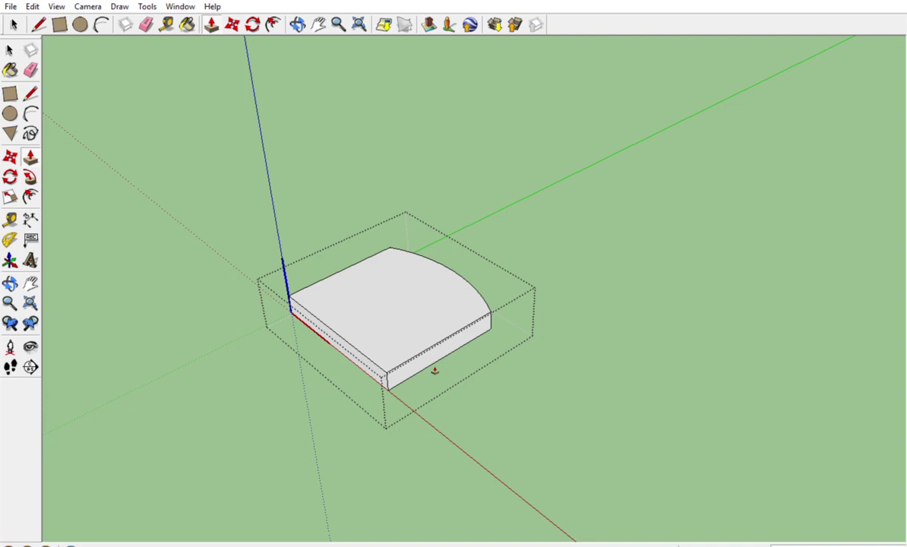
{"action": "key", "text": "space"}
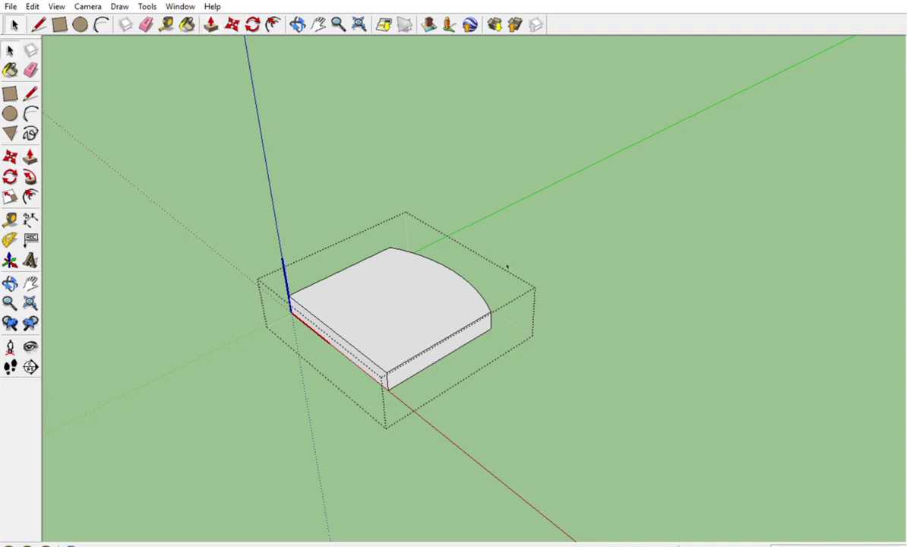
{"action": "left_click", "coordinate": [598, 315]}
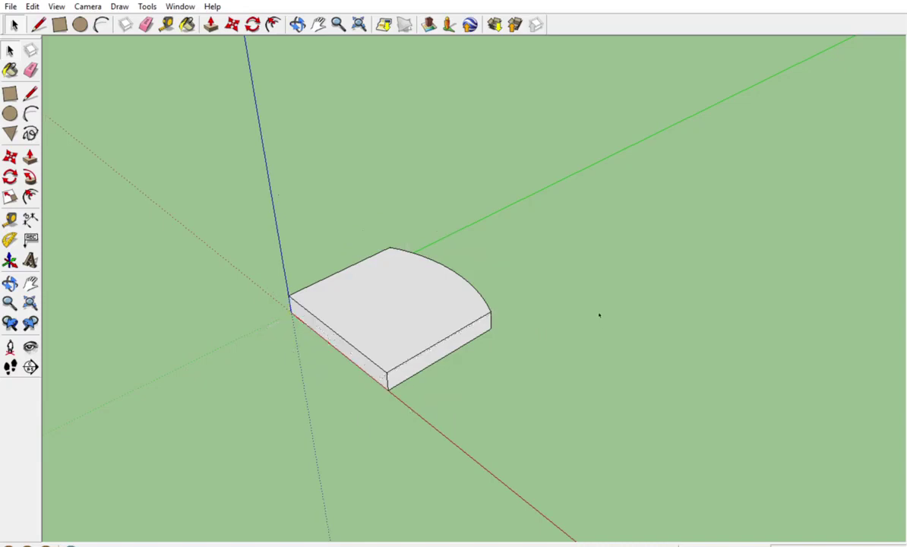
{"action": "left_click", "coordinate": [407, 285]}
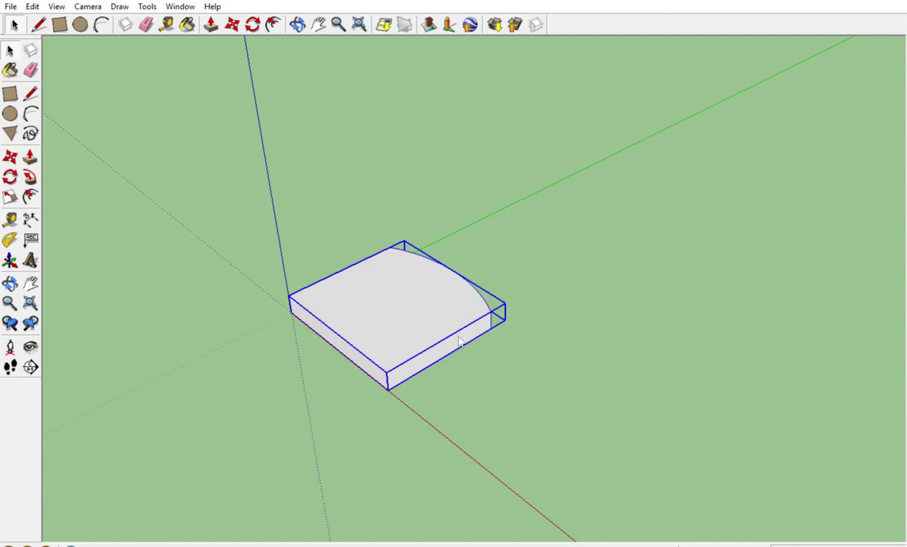
{"action": "left_click", "coordinate": [593, 319]}
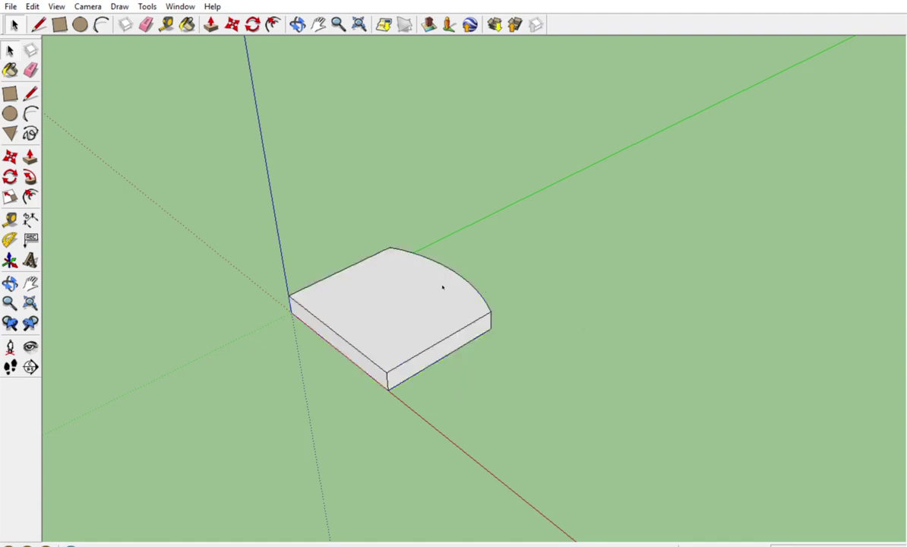
{"action": "left_click", "coordinate": [441, 287]}
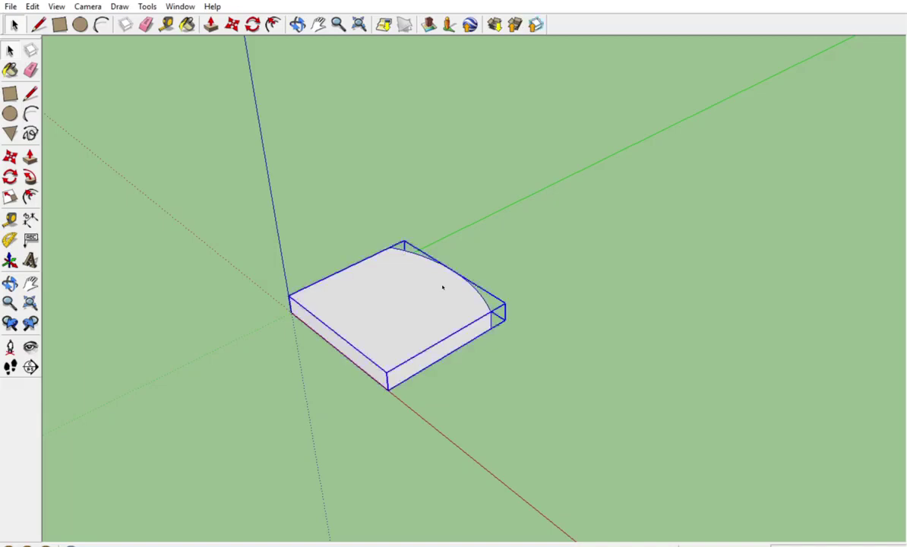
{"action": "double_click", "coordinate": [442, 287]}
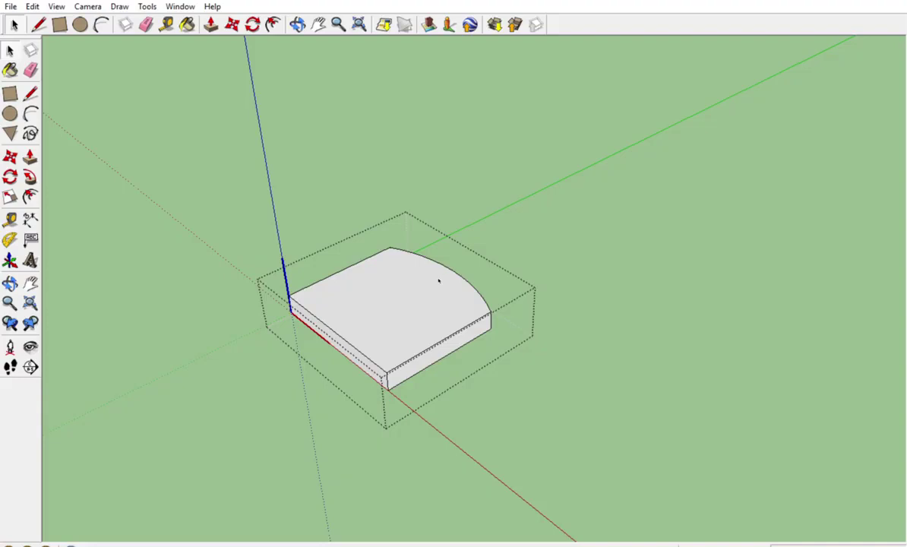
{"action": "left_click", "coordinate": [538, 205]}
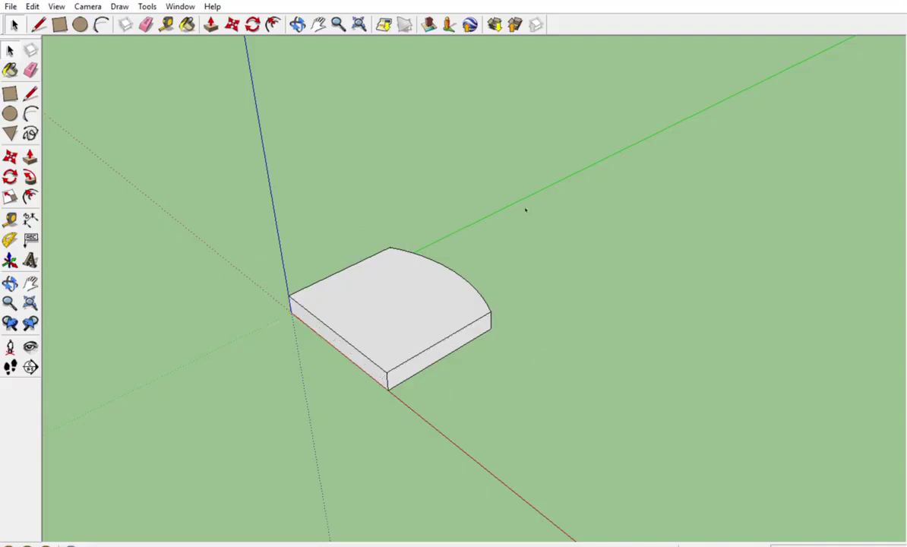